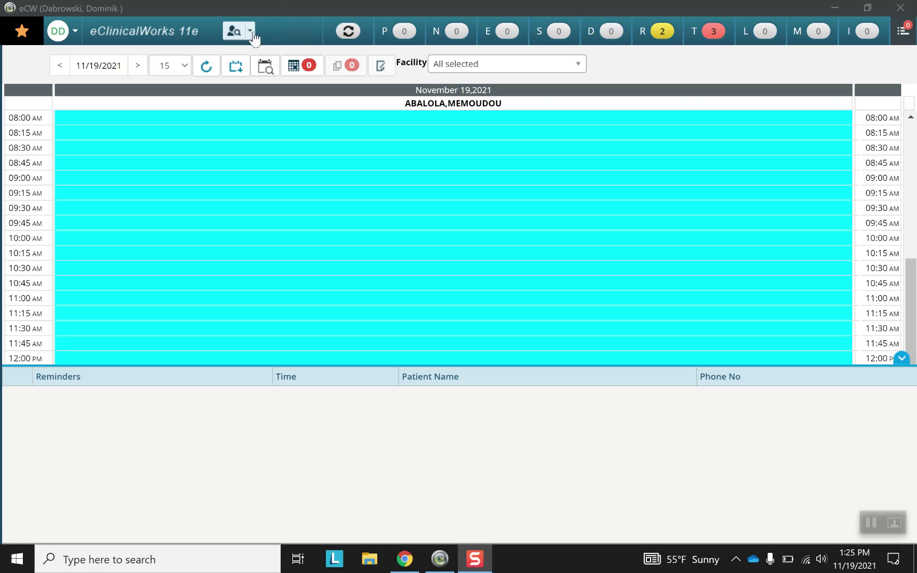
Look up patients matching 'test' and open the Patient Hub of the male TEST patient born 1982.
left_click(252, 31)
left_click(229, 48)
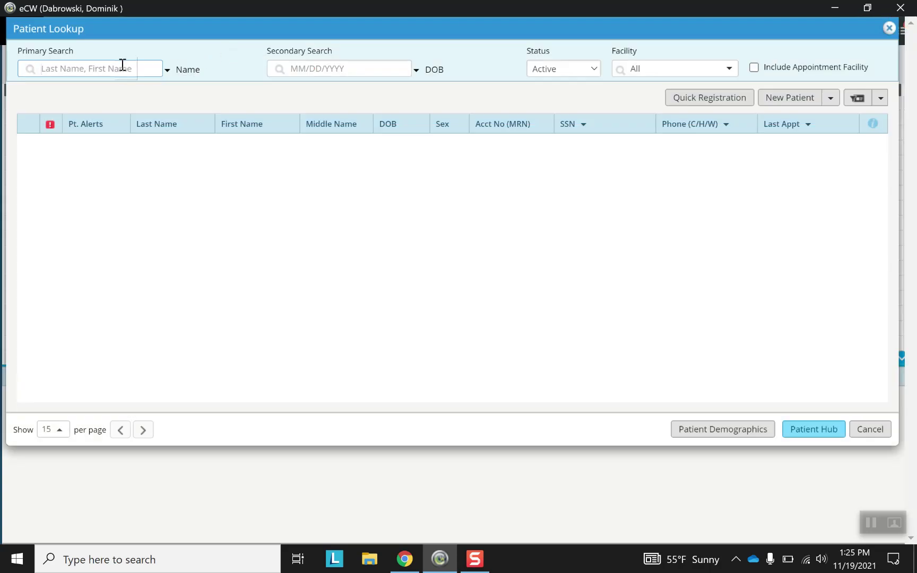
type("test")
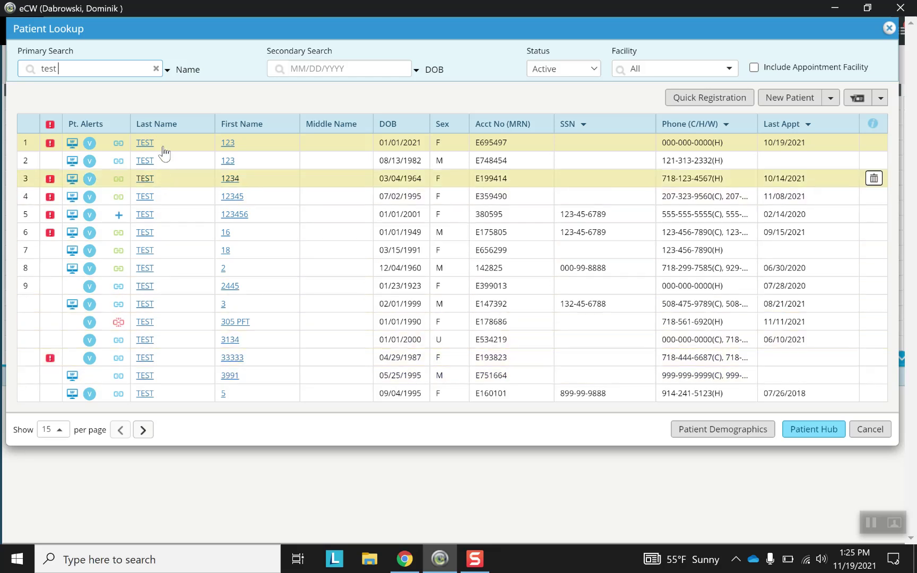
left_click(144, 161)
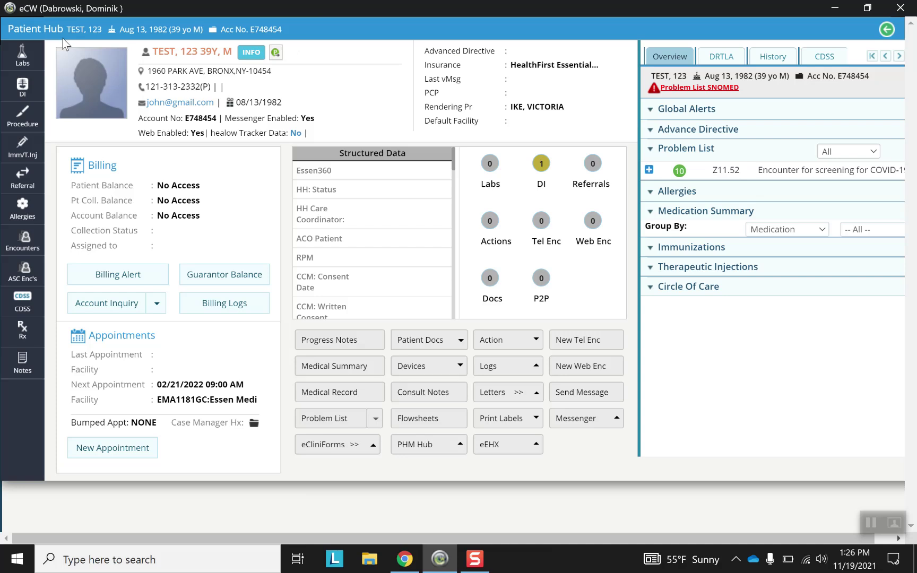
Open the 02/22/2022 encounter's progress note and begin editing its Chief Complaint(s).
left_click(342, 341)
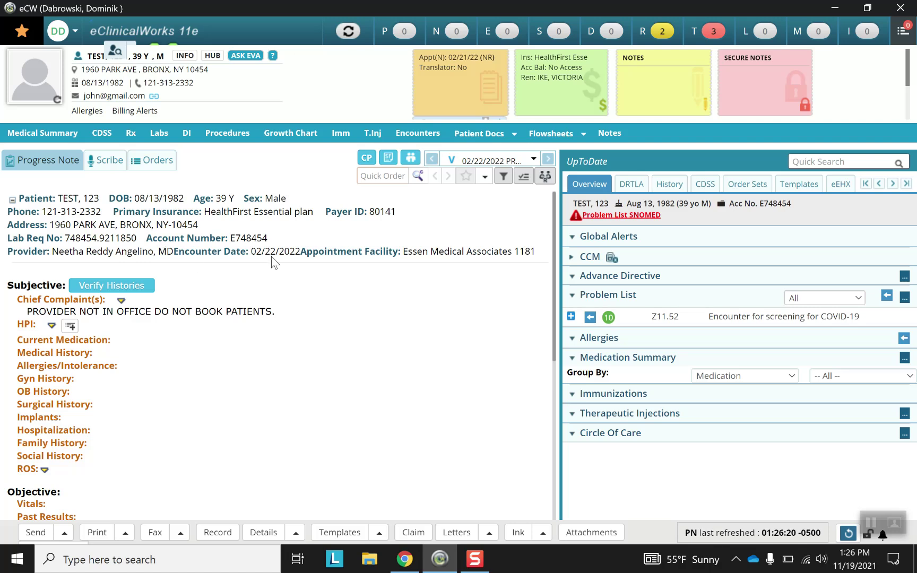
left_click(480, 160)
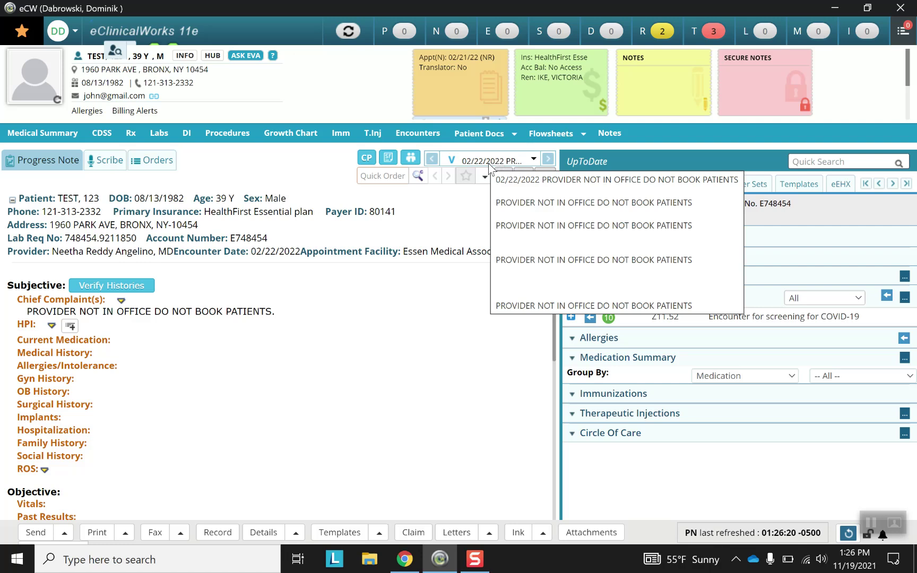
left_click(485, 163)
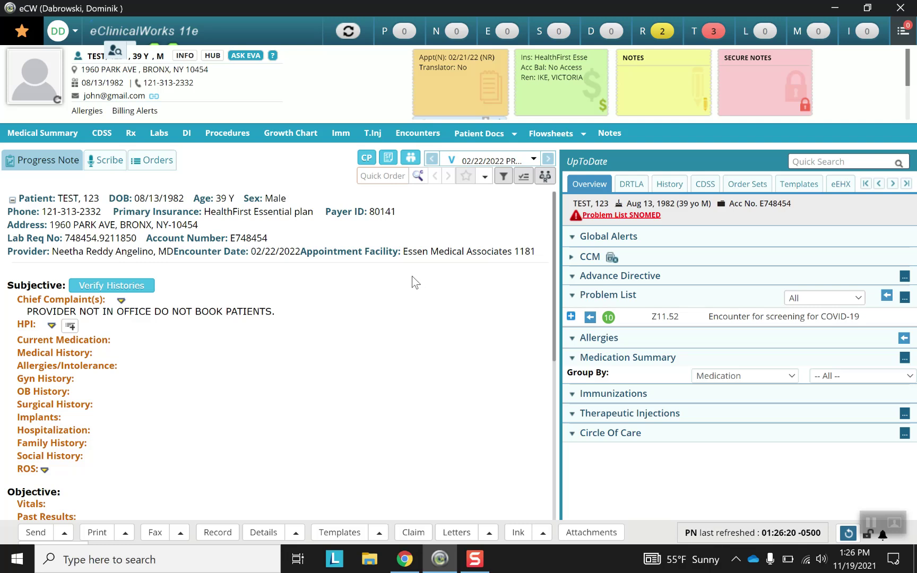
left_click(72, 306)
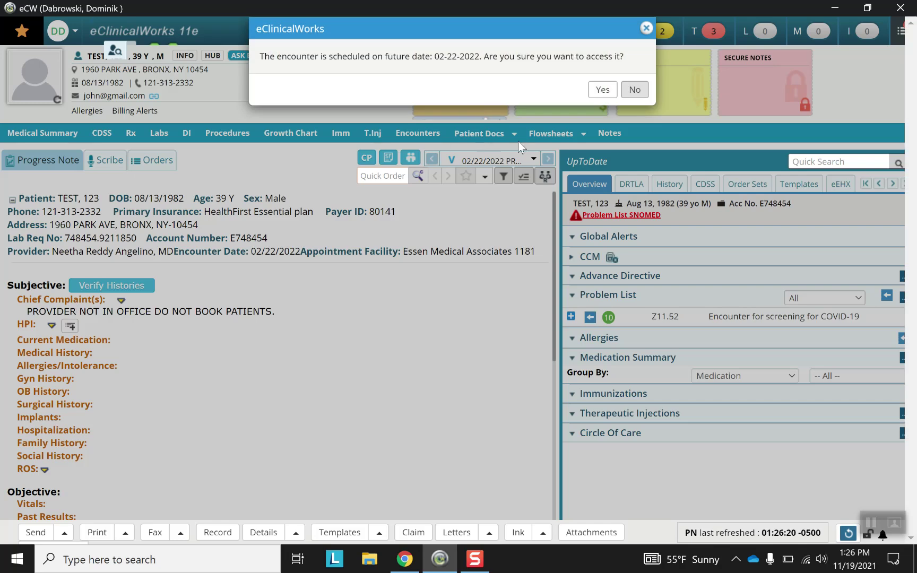
Confirm future-date access, delete the placeholder complaint, and enter 'diffuse joint pain' instead.
left_click(597, 91)
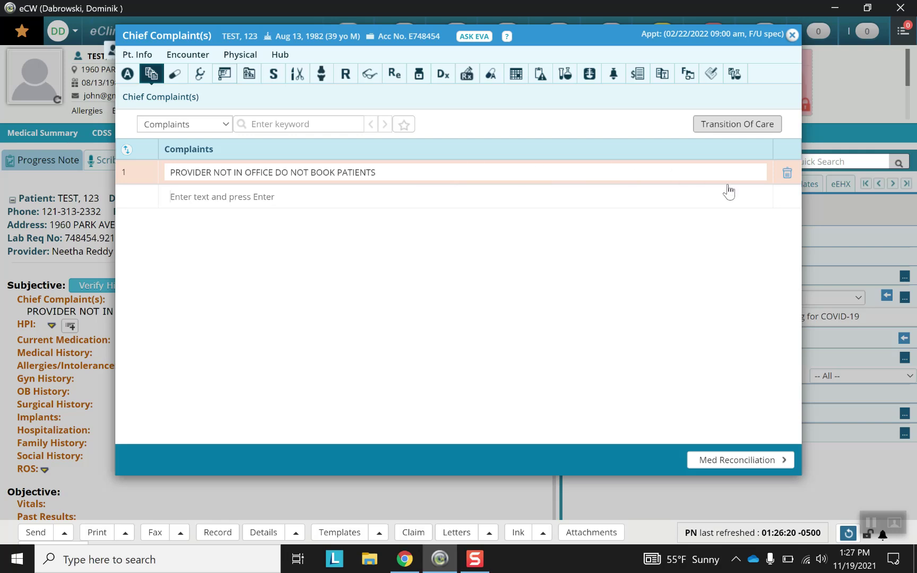
left_click(787, 175)
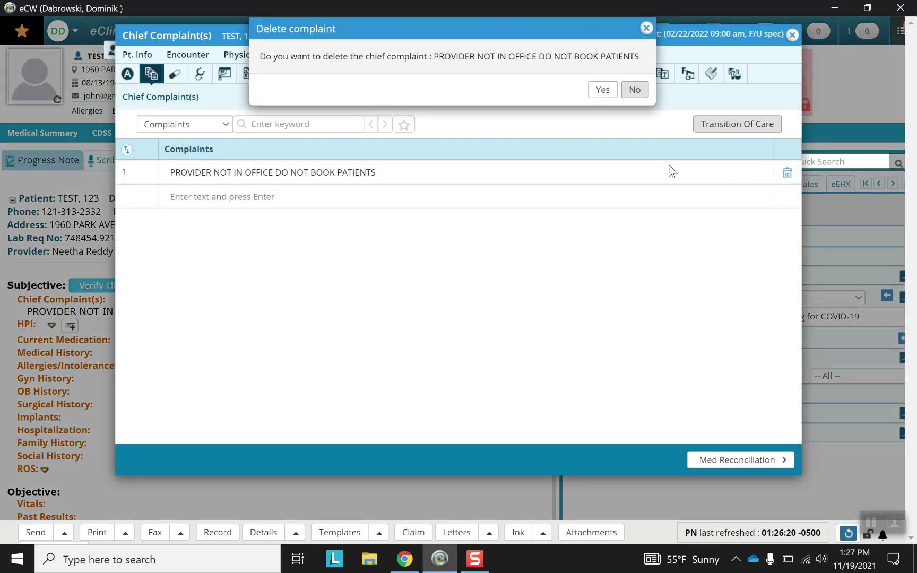
left_click(596, 91)
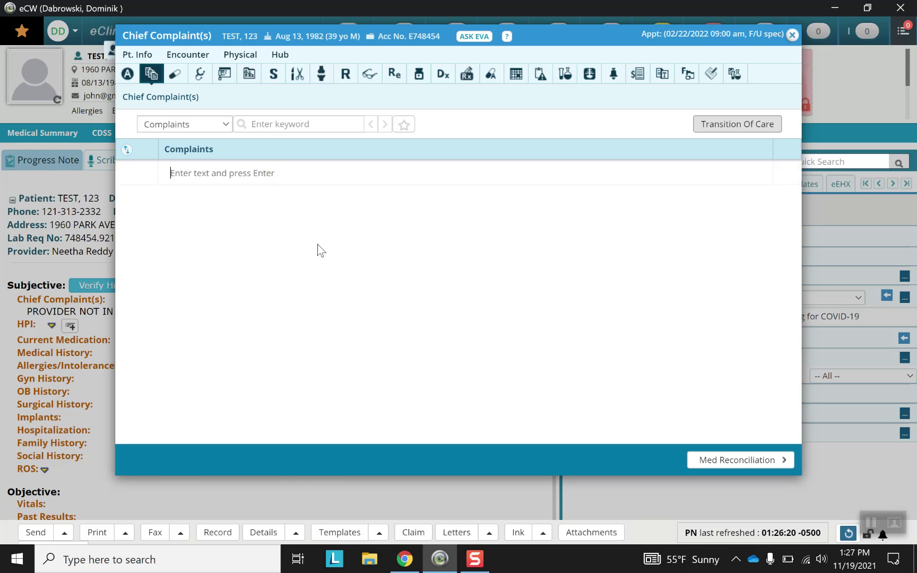
type("diffuse ")
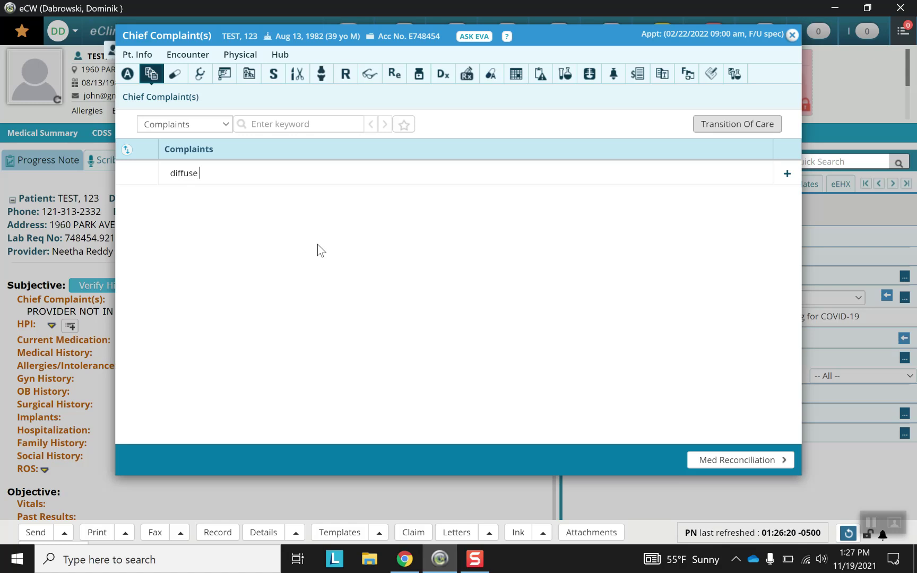
type("joint pain")
key("Return")
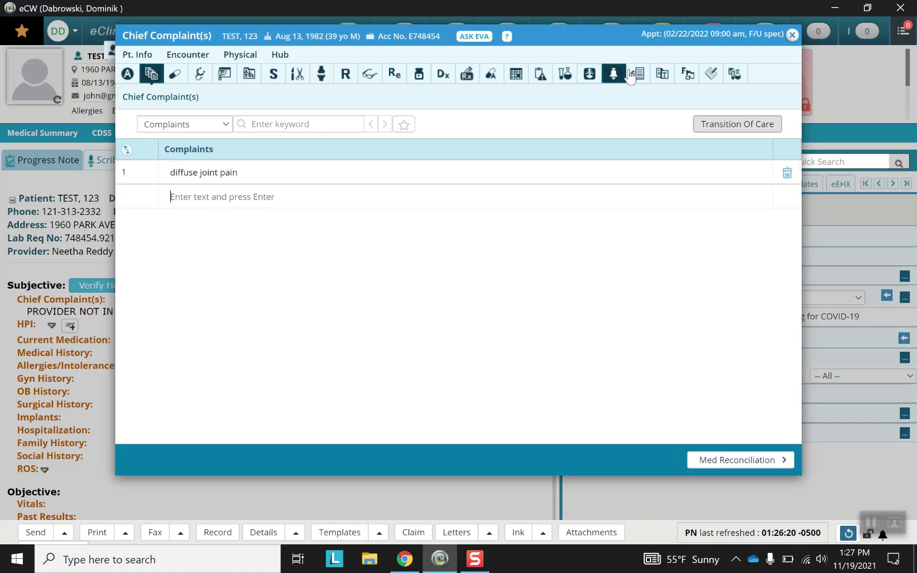
left_click(792, 36)
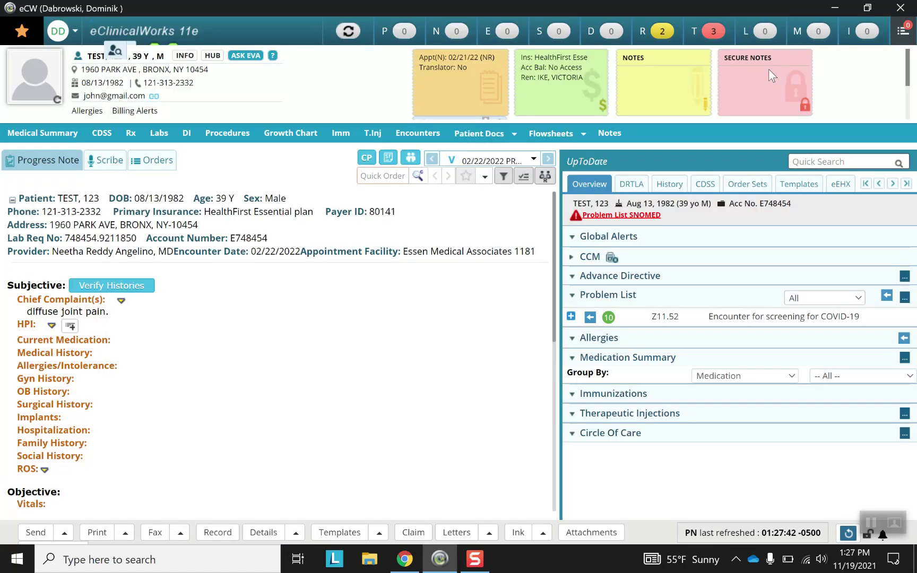
In the HPI's Pain Managment template, deny Low Back pain and Hip pain, then open Bilateral Shoulder notes.
left_click(24, 327)
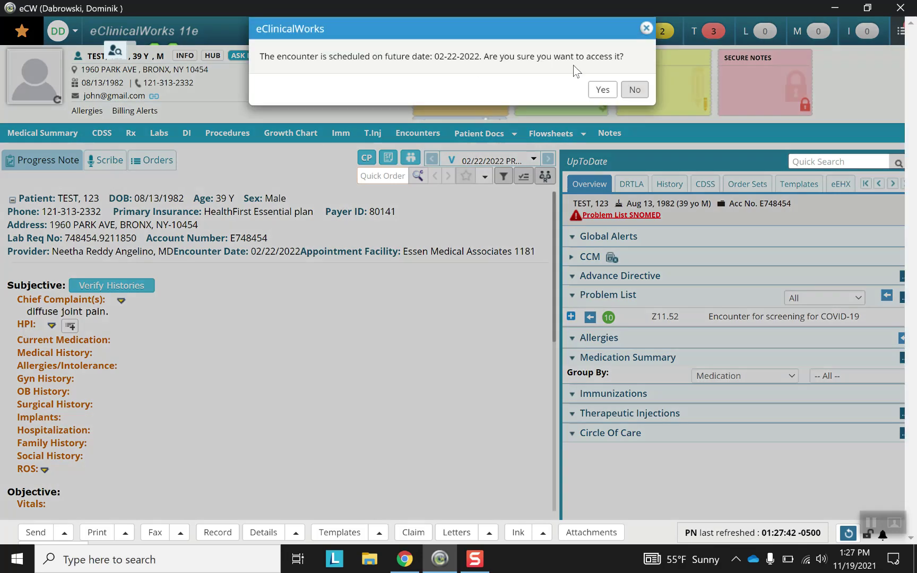
left_click(603, 90)
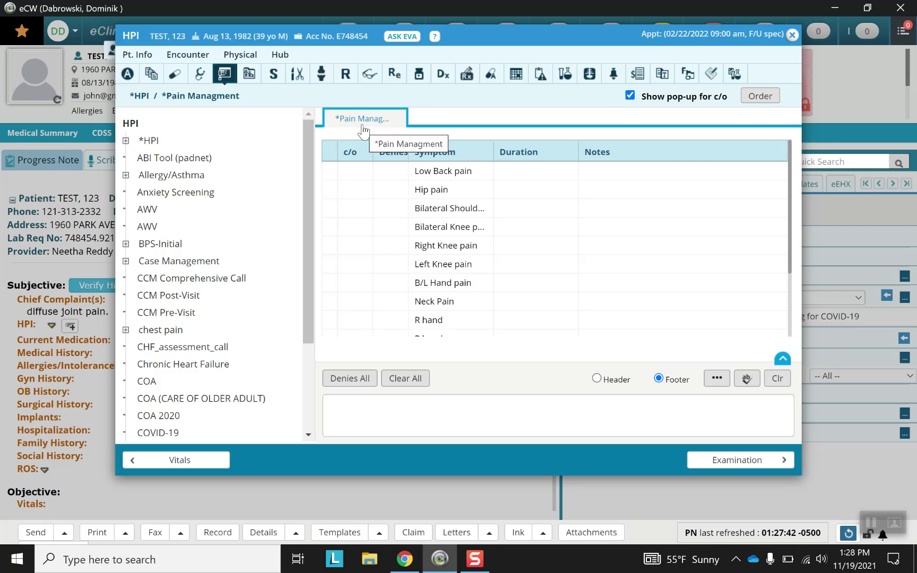
left_click(363, 131)
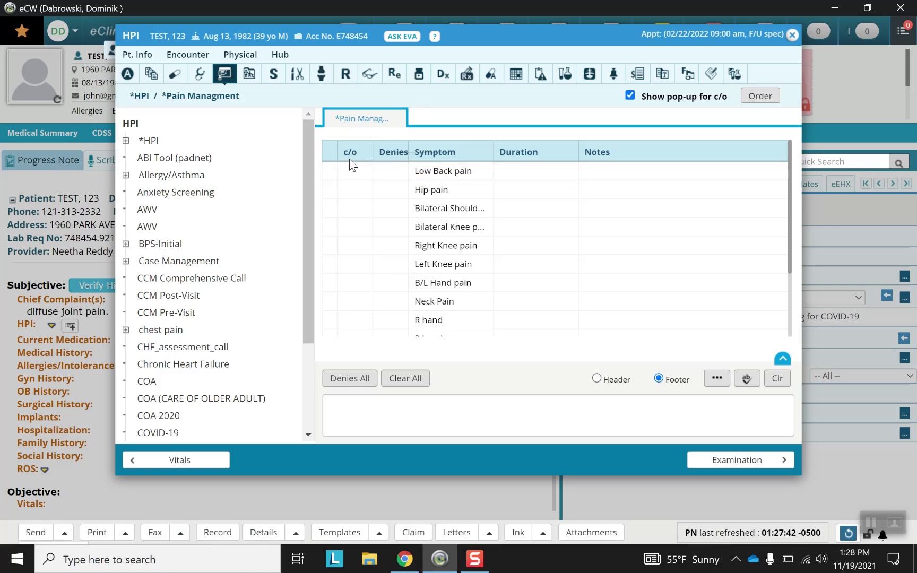
left_click(391, 173)
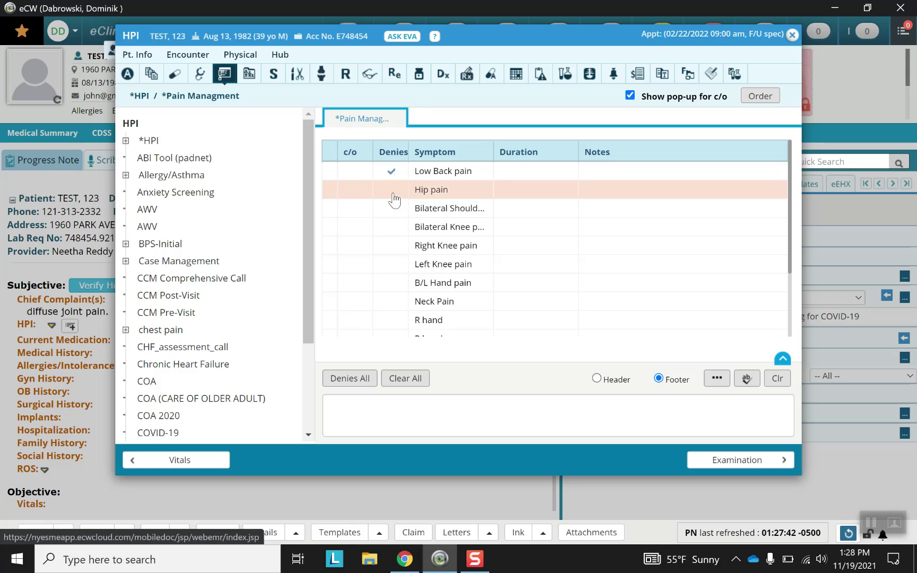
left_click(391, 190)
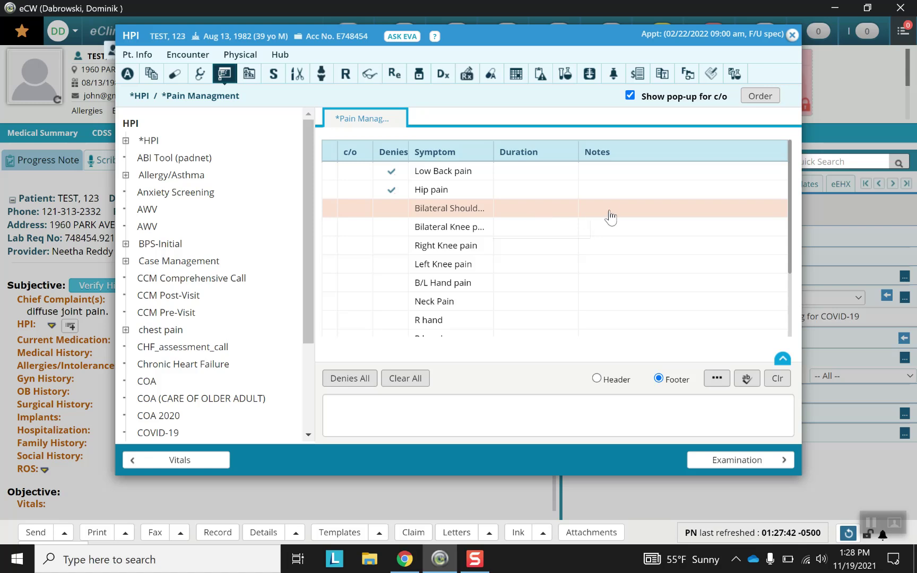
left_click(549, 212)
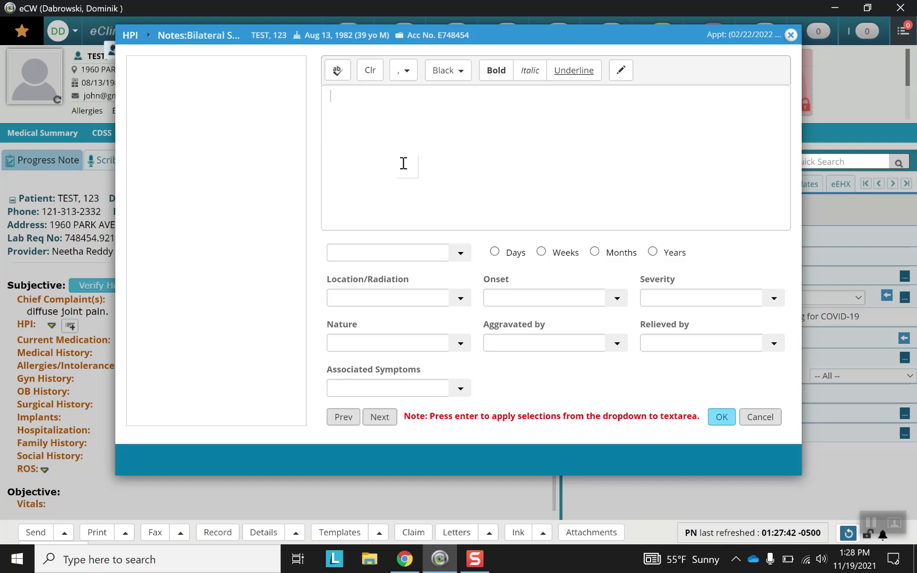
Set the shoulder pain duration to 3 Days, location to shoulder, and onset to acute.
left_click(460, 255)
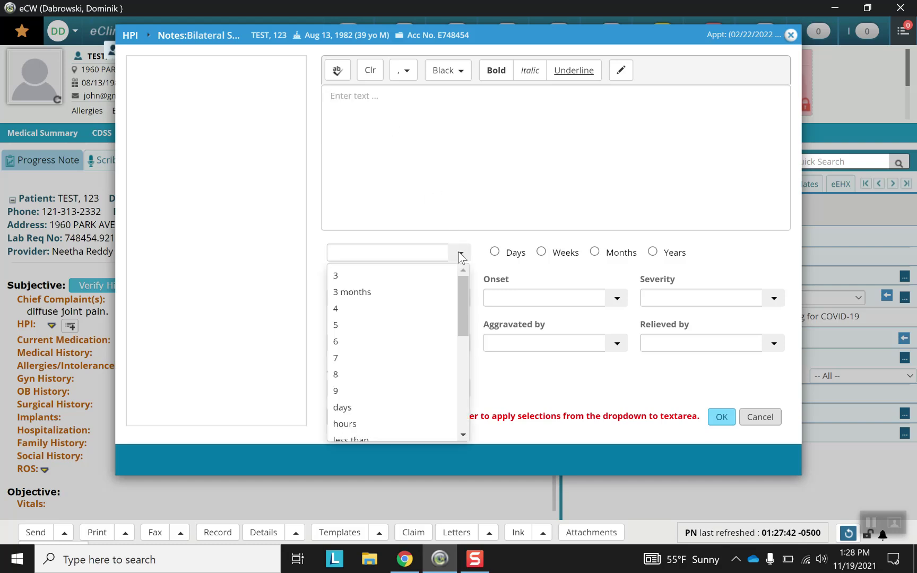
left_click(423, 277)
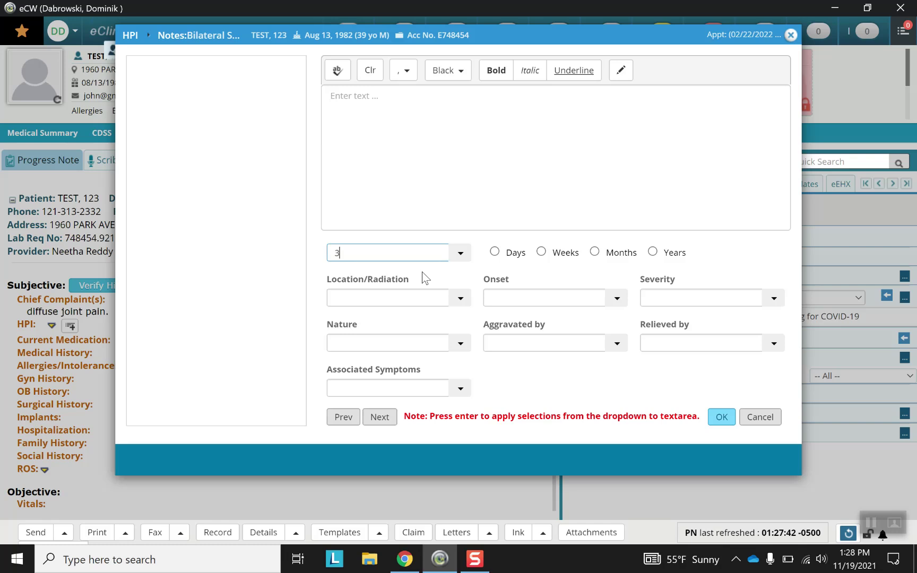
left_click(495, 251)
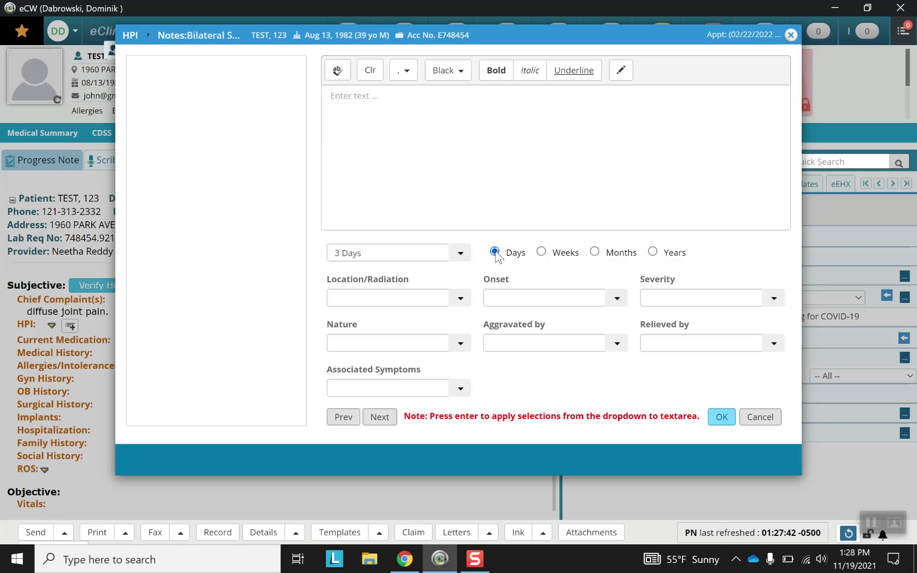
left_click(460, 299)
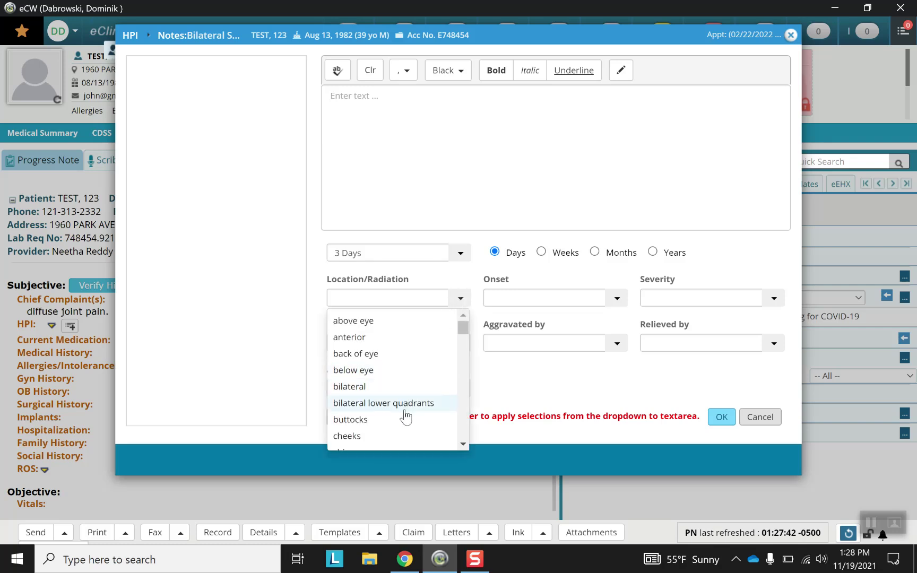
left_click(407, 302)
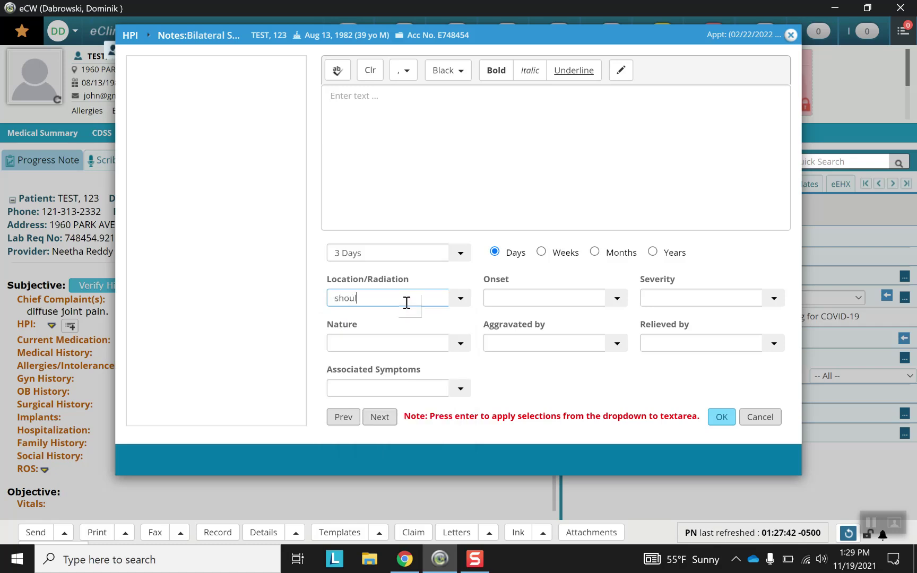
key("Return")
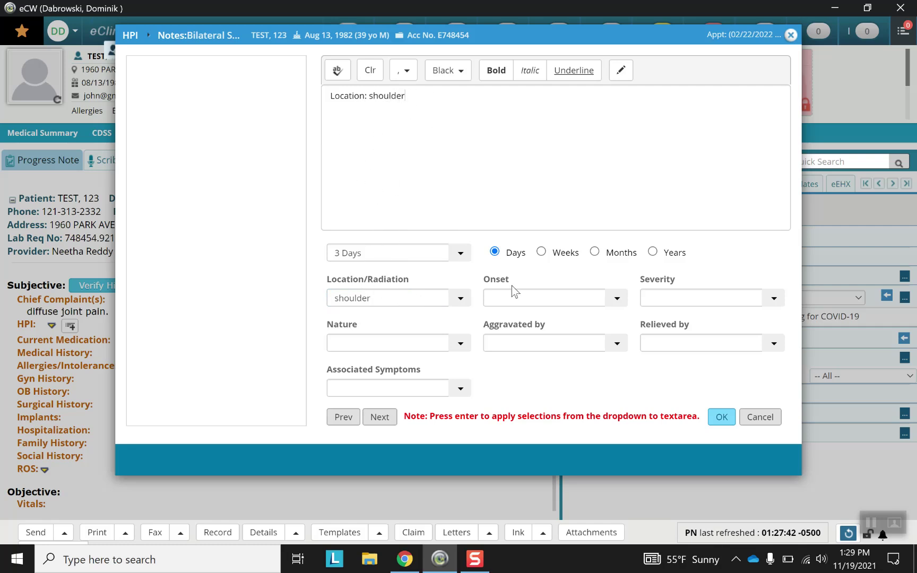
left_click(617, 298)
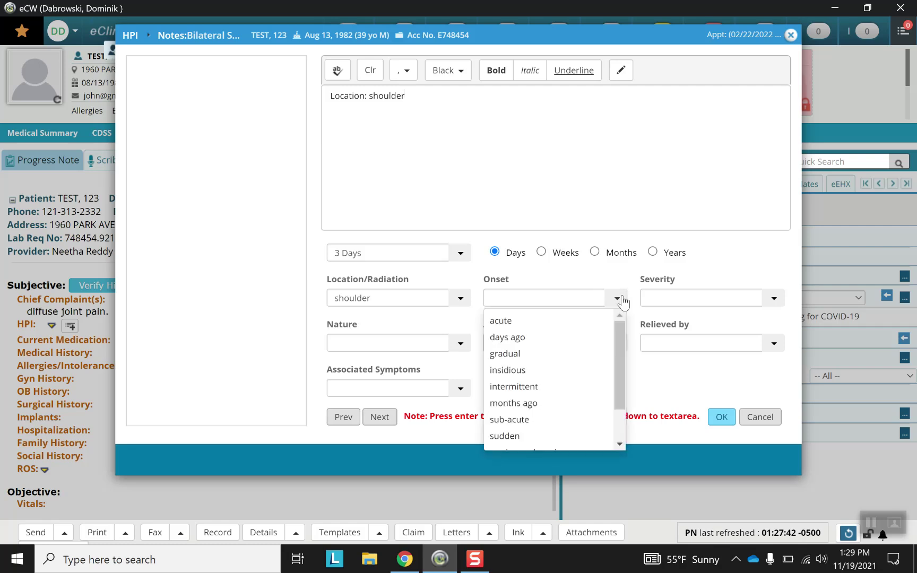
left_click(588, 321)
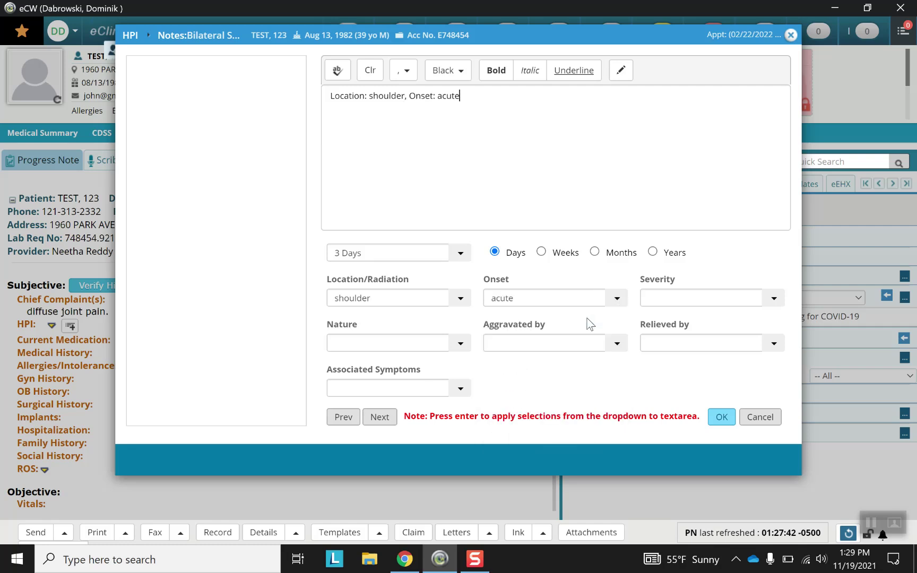
left_click(406, 104)
Record severity mild, aching nature, aggravated by alcohol, with abdominal pain, relieved by Bextra.
left_click(774, 298)
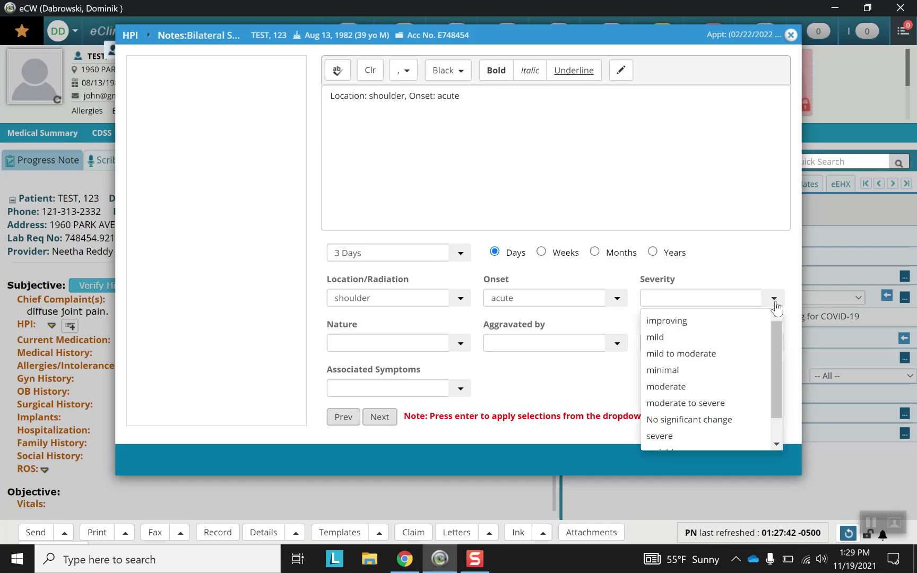
left_click(712, 338)
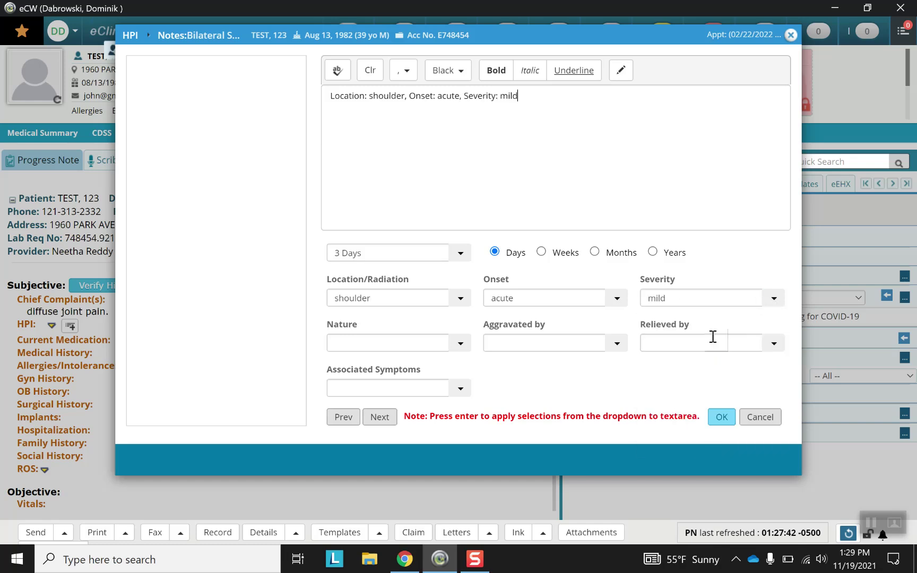
left_click(459, 344)
left_click(429, 372)
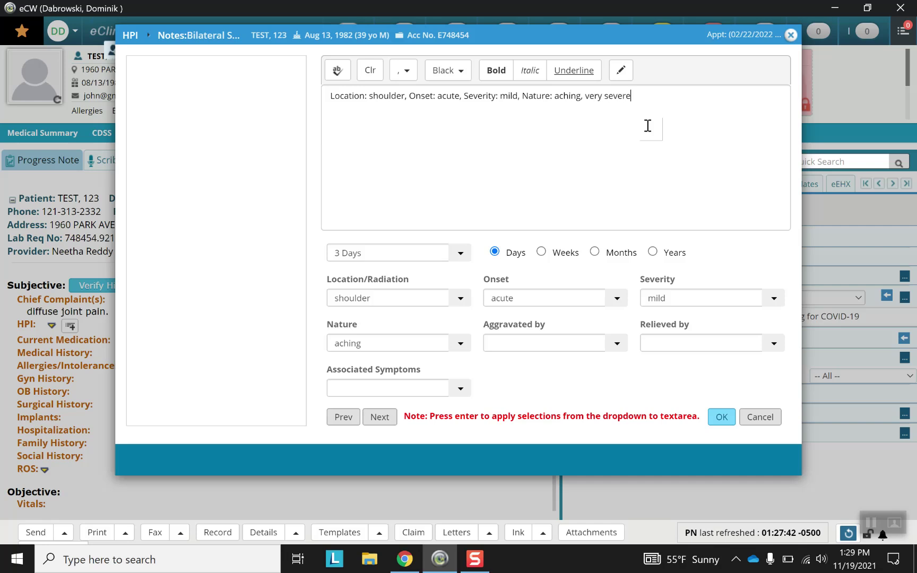
type("s")
left_click(618, 345)
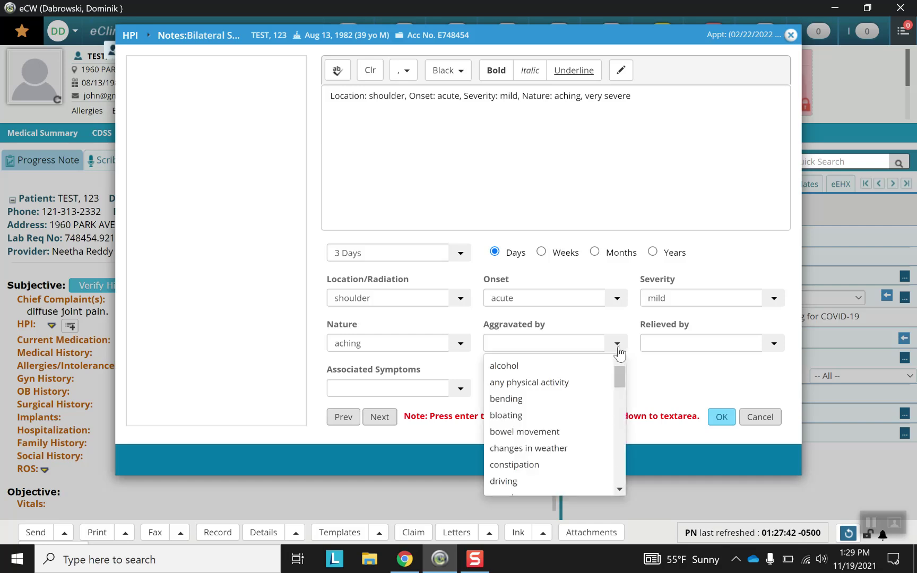
left_click(575, 369)
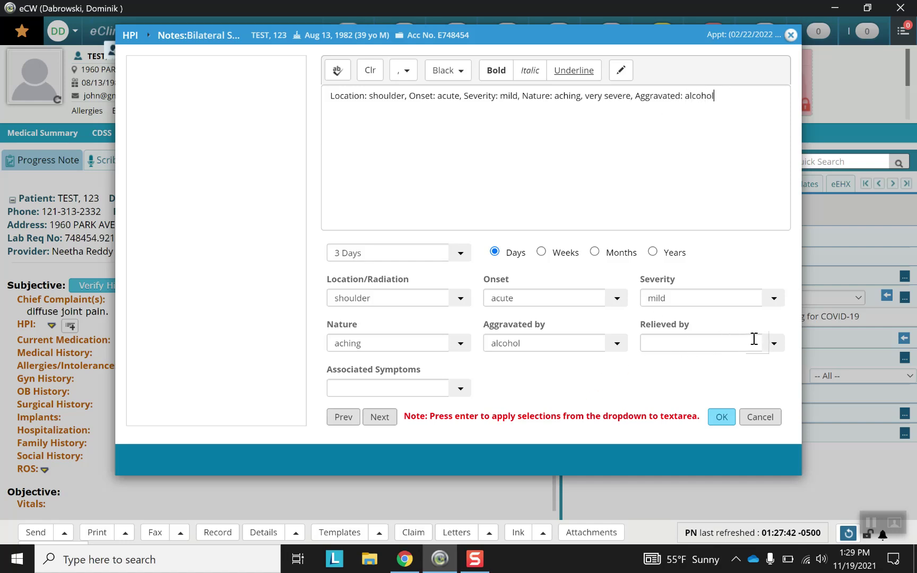
left_click(460, 389)
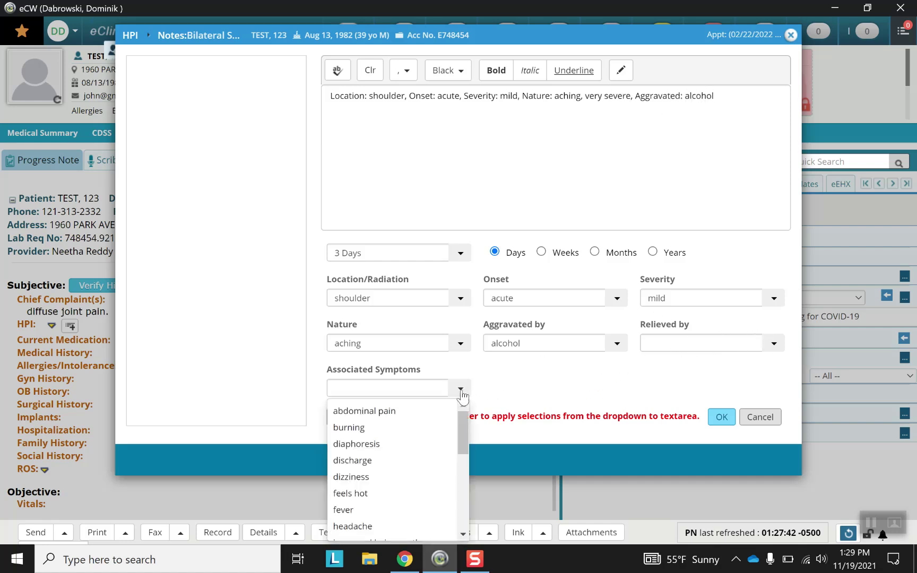
left_click(428, 414)
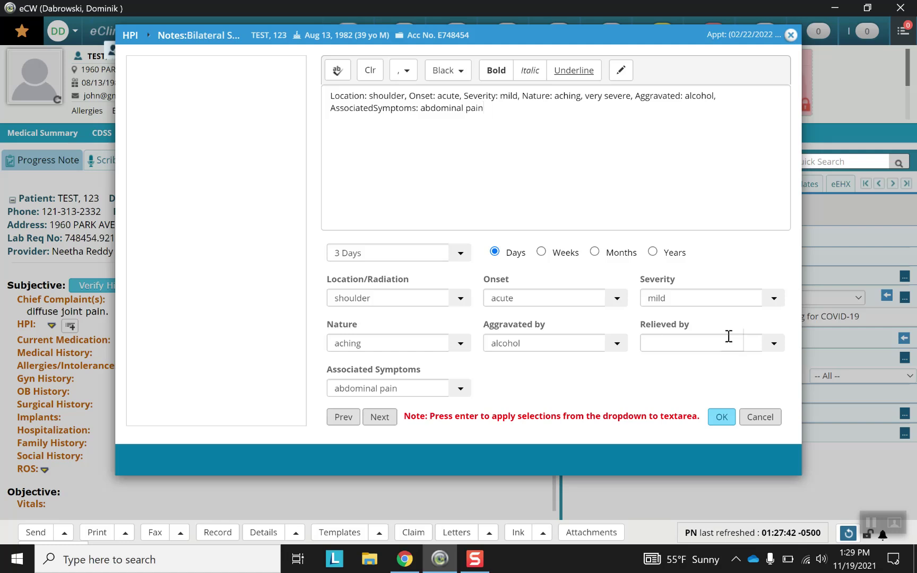
left_click(773, 345)
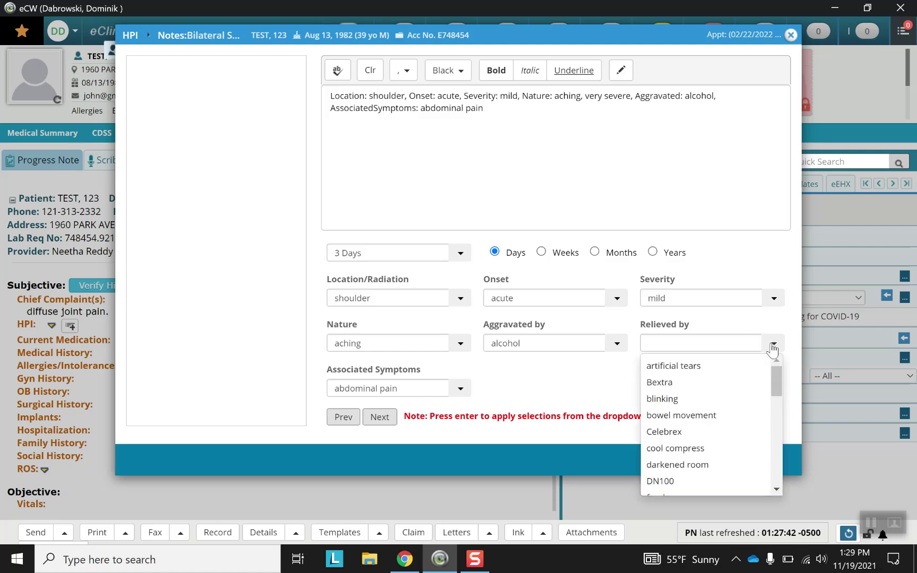
left_click(721, 386)
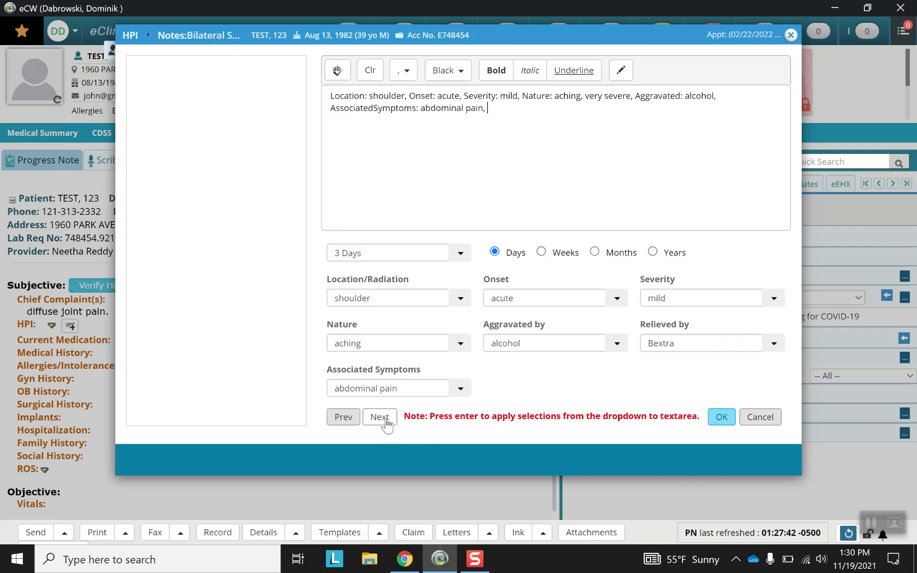
Give the Bilateral Knee pain entry the note 'X-ray Shows: Negative findings.'.
left_click(380, 417)
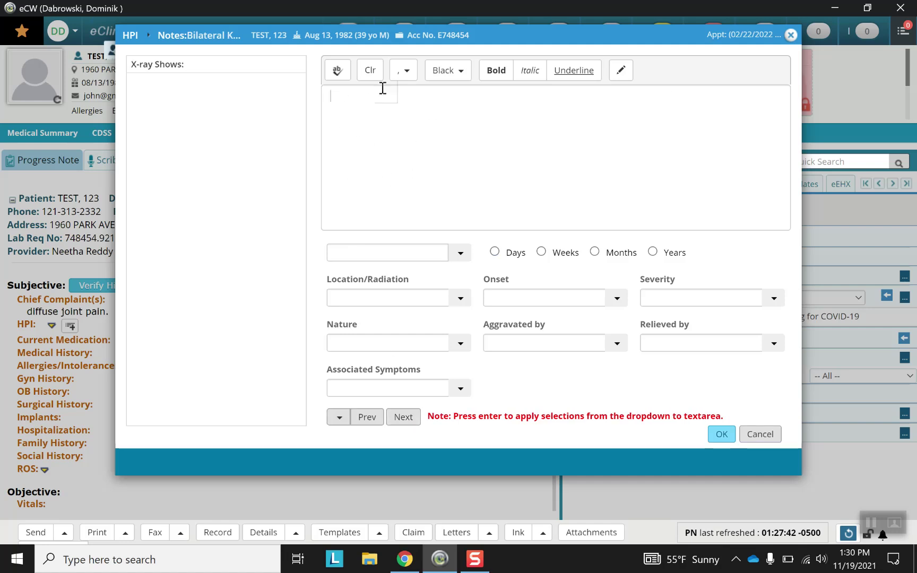
left_click(173, 70)
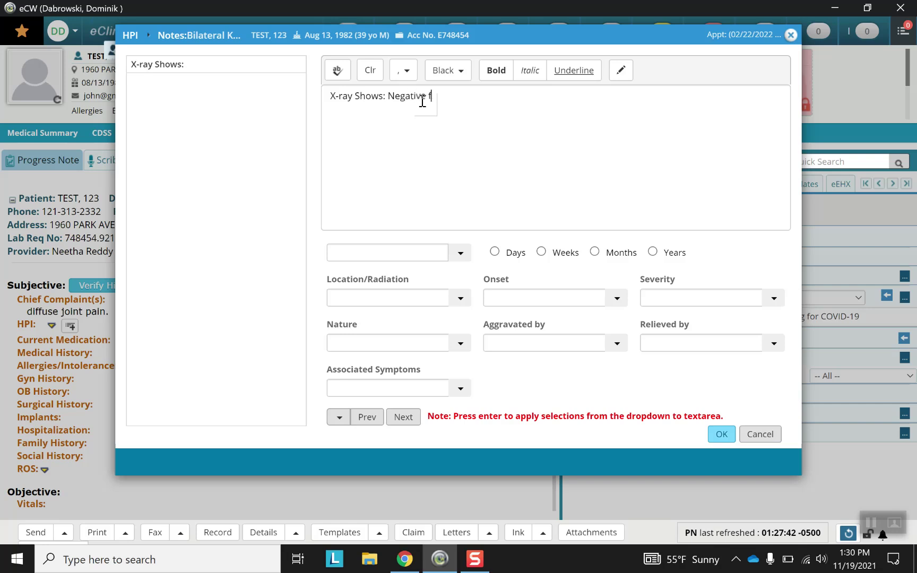
type("Negative findings.")
left_click(723, 435)
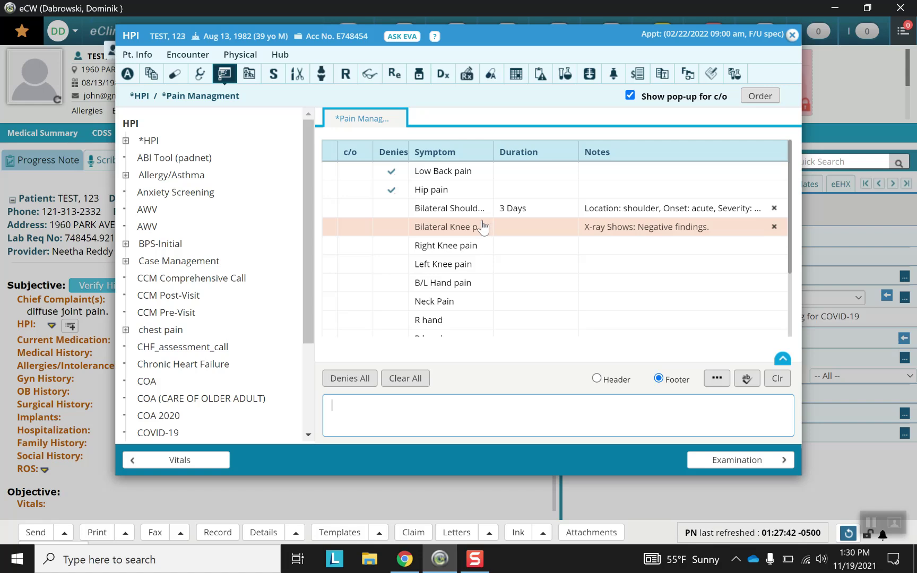
Add the Gastroenterology 1 HPI template and mark GERD as denied.
left_click_drag(306, 251, 306, 390)
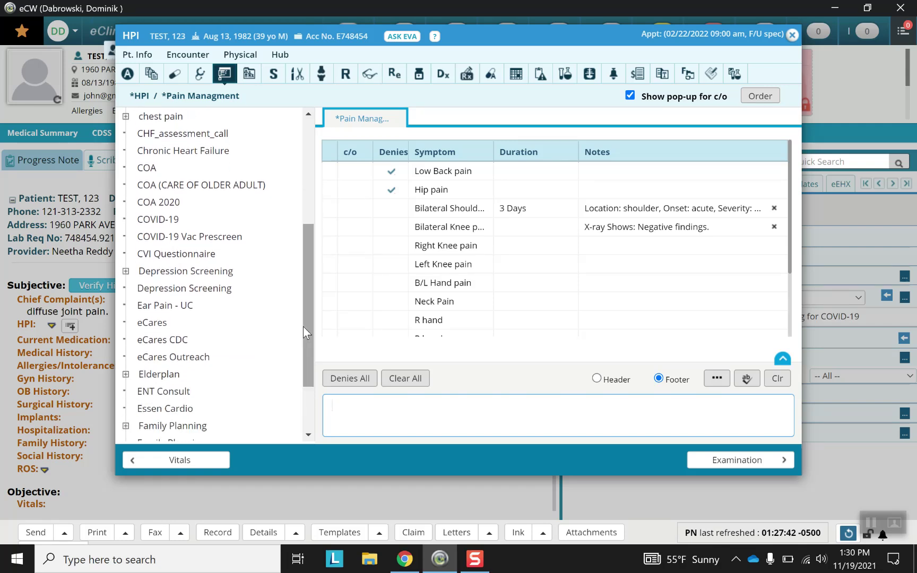
left_click_drag(303, 327, 307, 349)
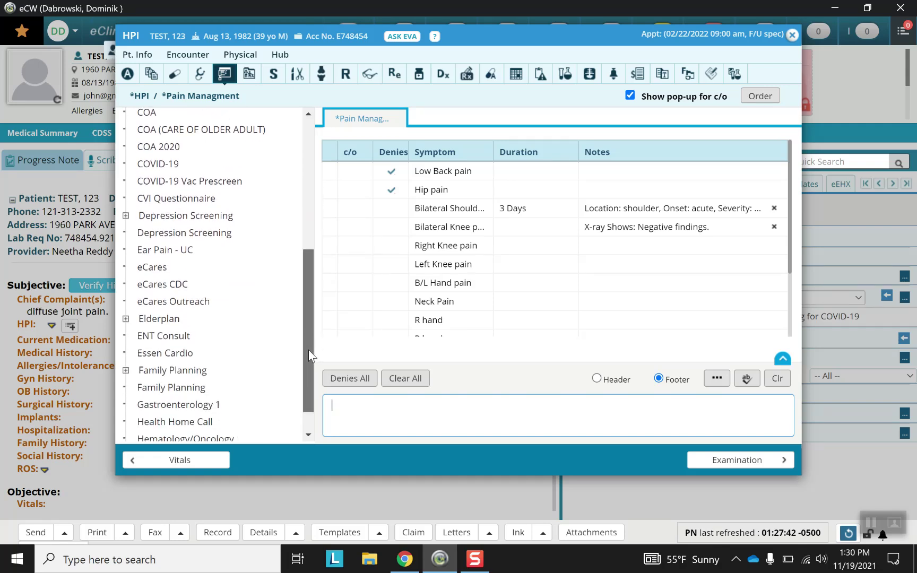
left_click(208, 401)
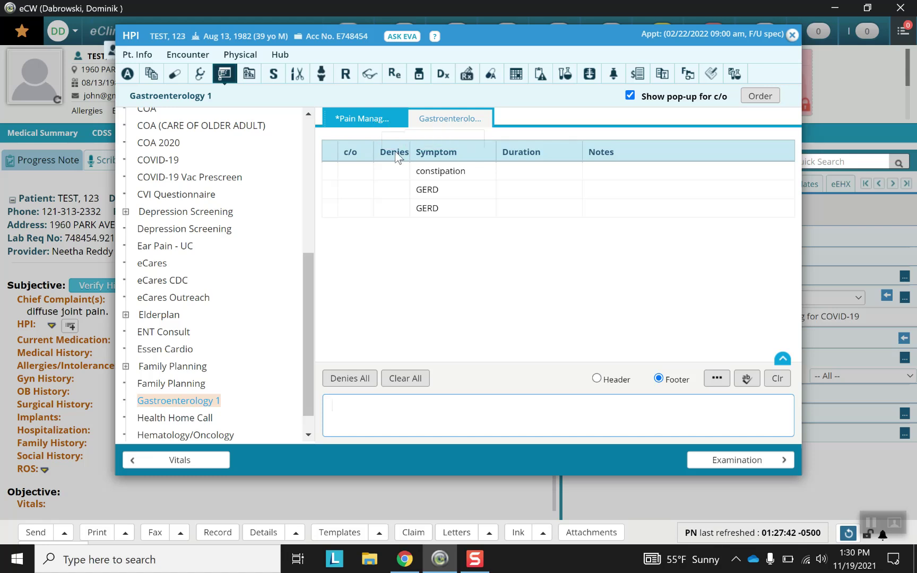
left_click(393, 191)
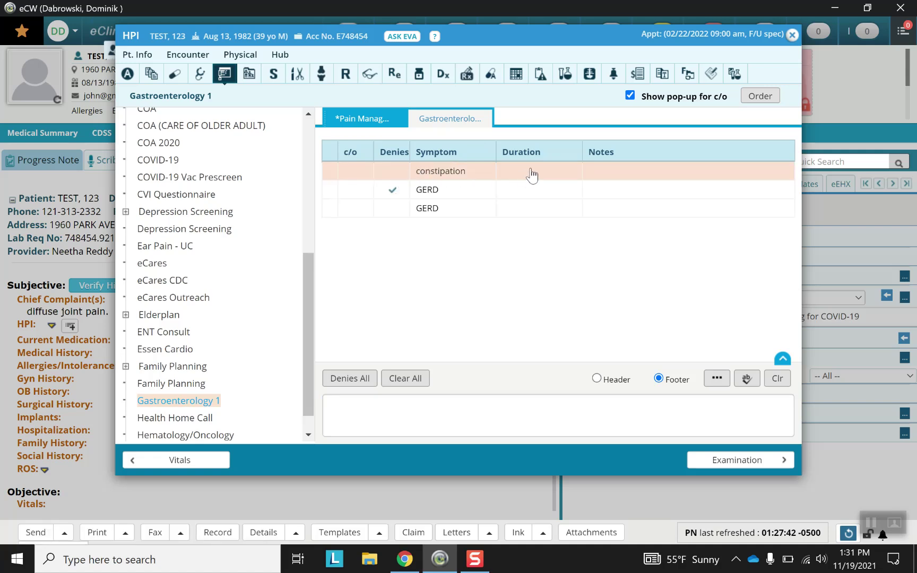
Save the note 'Persistent for 4 days.' for constipation and close the HPI window.
left_click(604, 175)
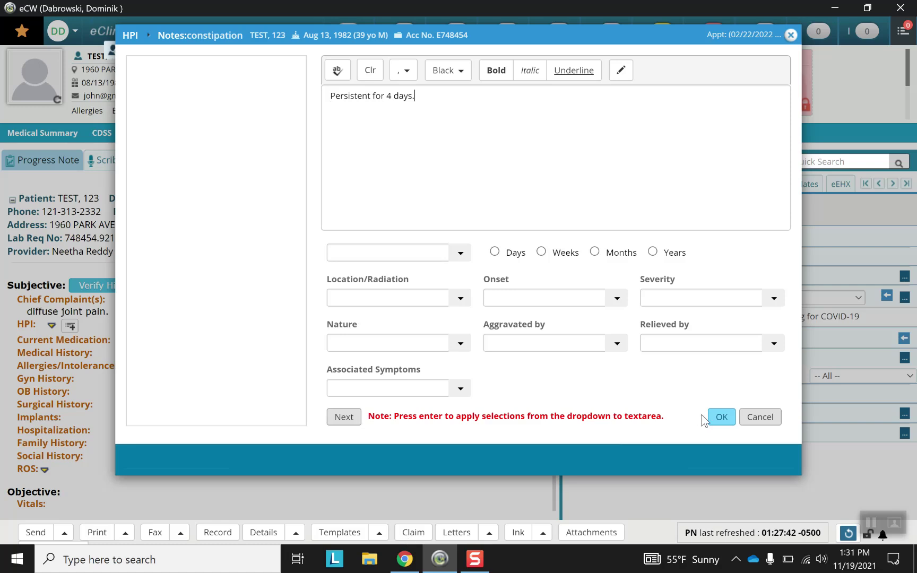
left_click(721, 418)
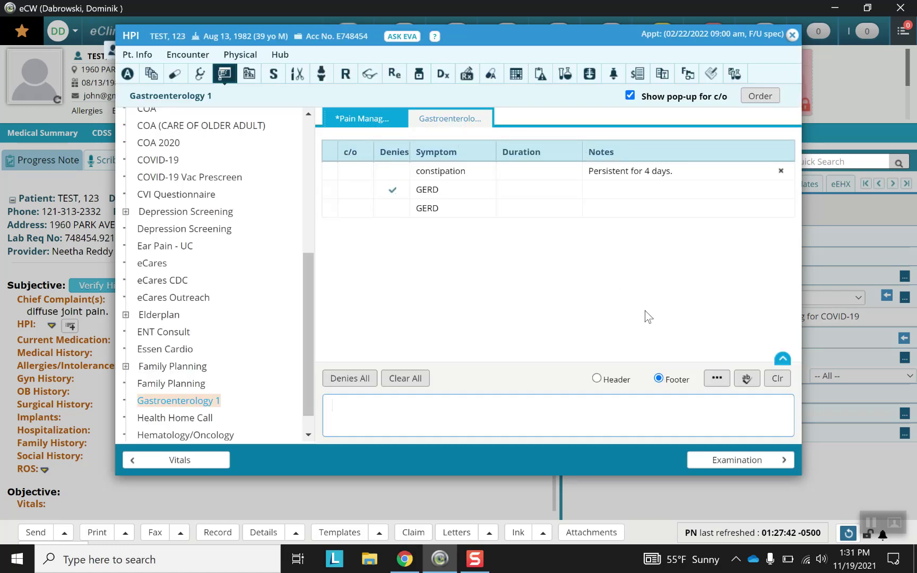
left_click(792, 34)
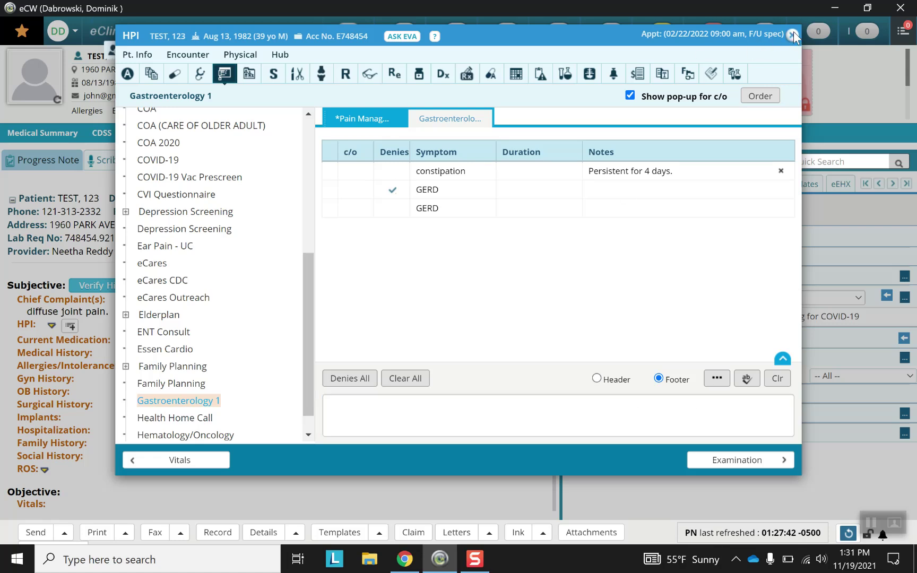
Return to the progress note to review the Pain Managment and Gastroenterology 1 HPI entries.
mouse_move(793, 34)
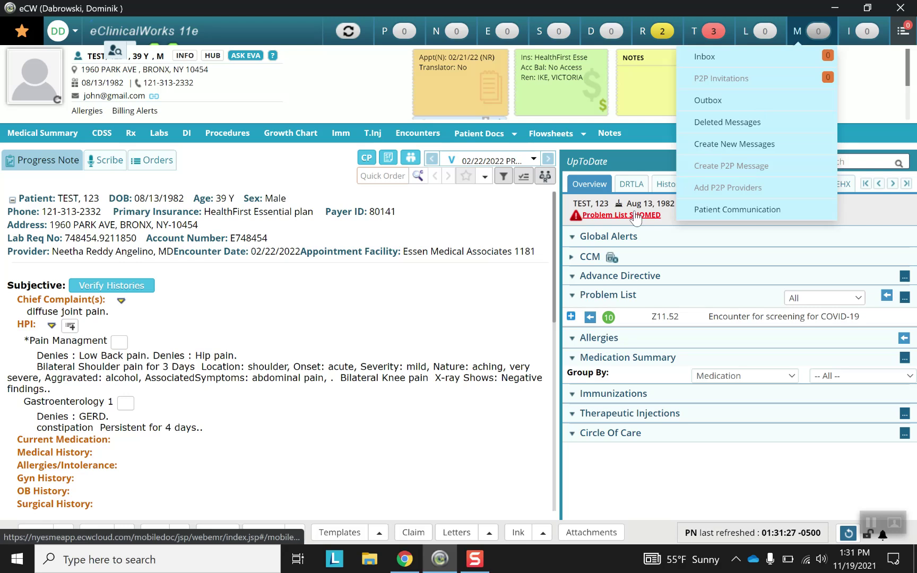
left_click(113, 313)
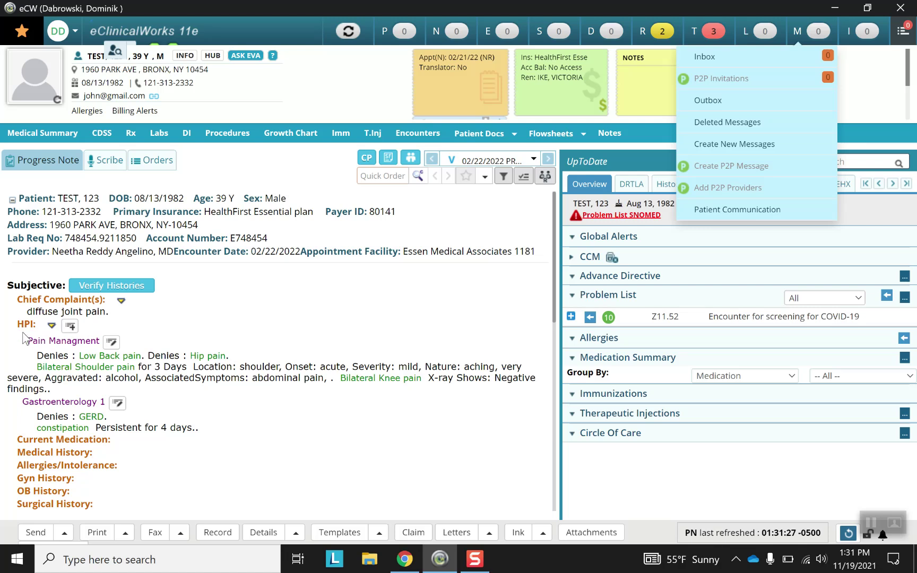